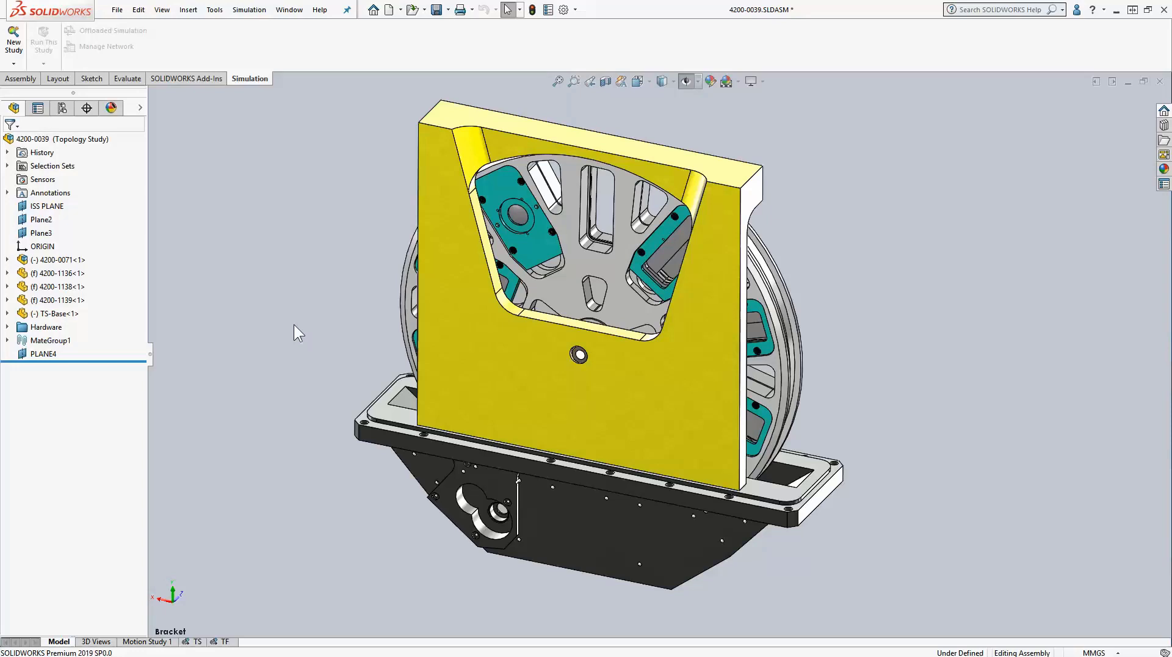
Step: Add a Topology Study renamed 'Topology Study with frequency', with the yellow bracket as maximum sized model
click(14, 44)
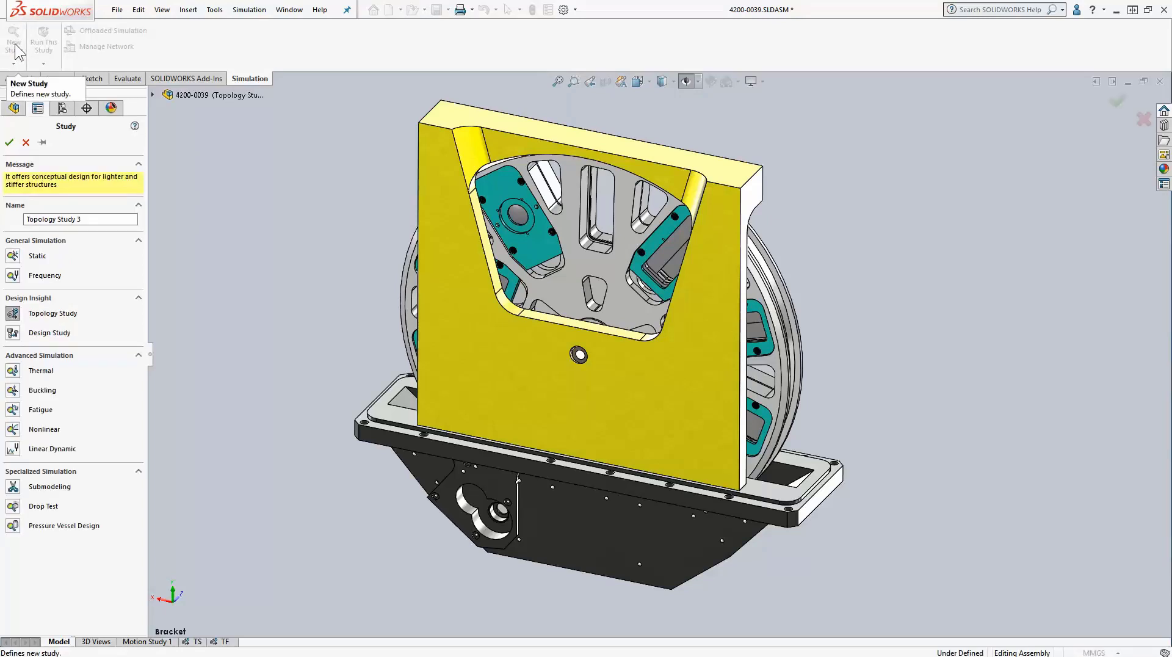
click(13, 314)
drag(86, 218, 76, 219)
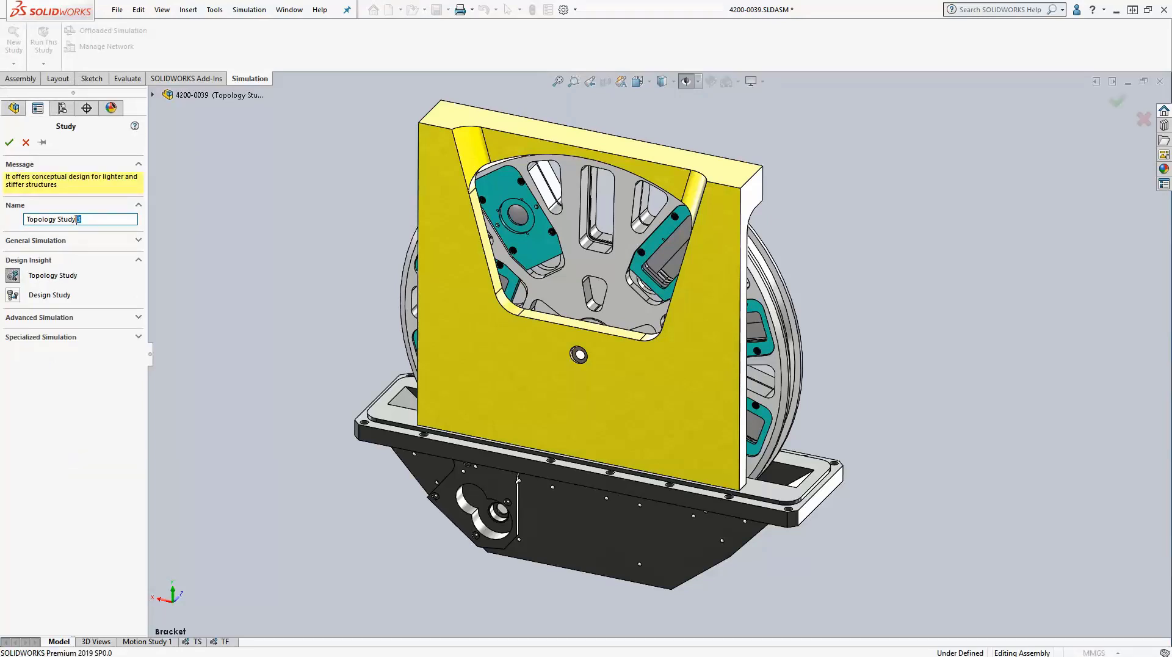
text(with fre)
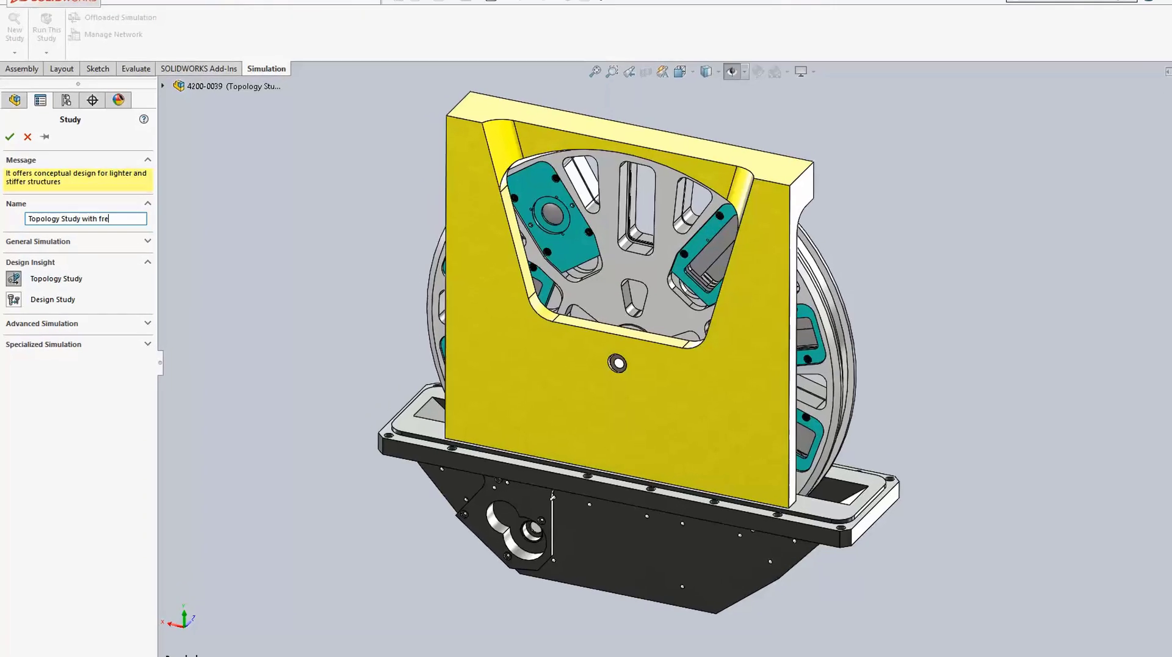
text(quency)
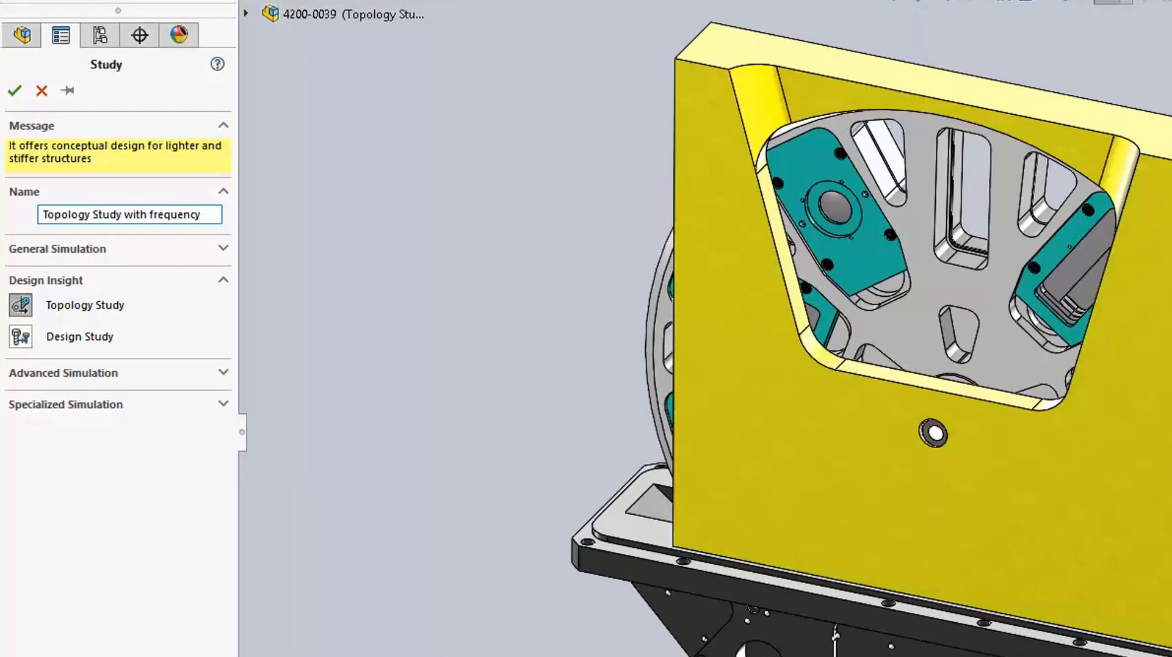
click(15, 90)
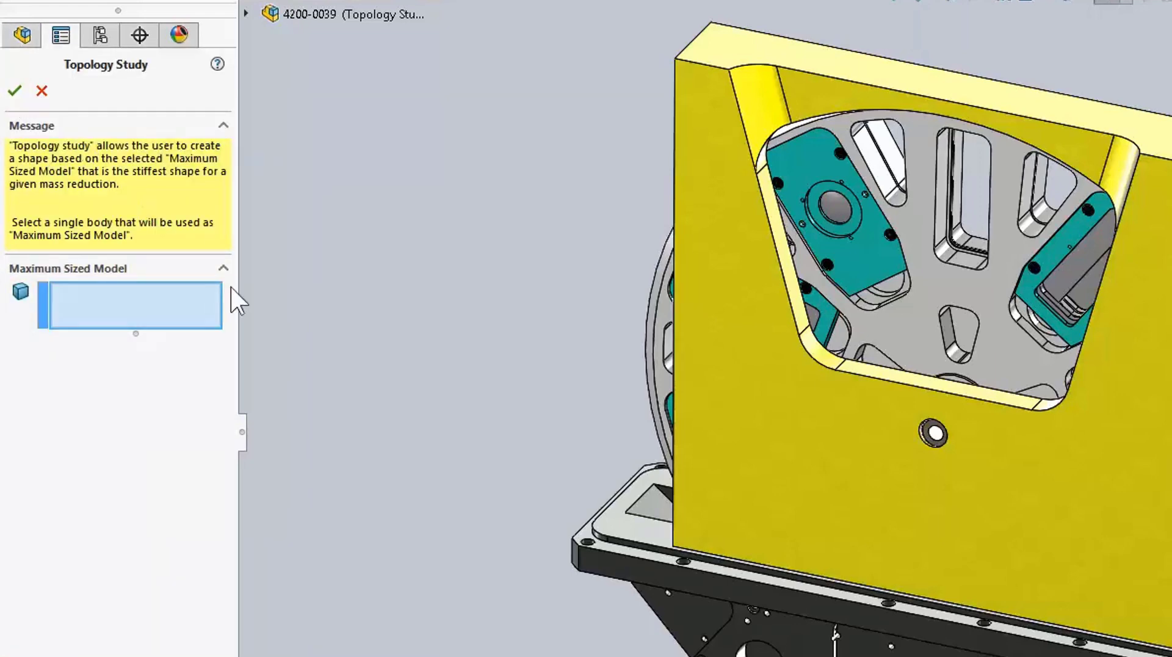
click(727, 405)
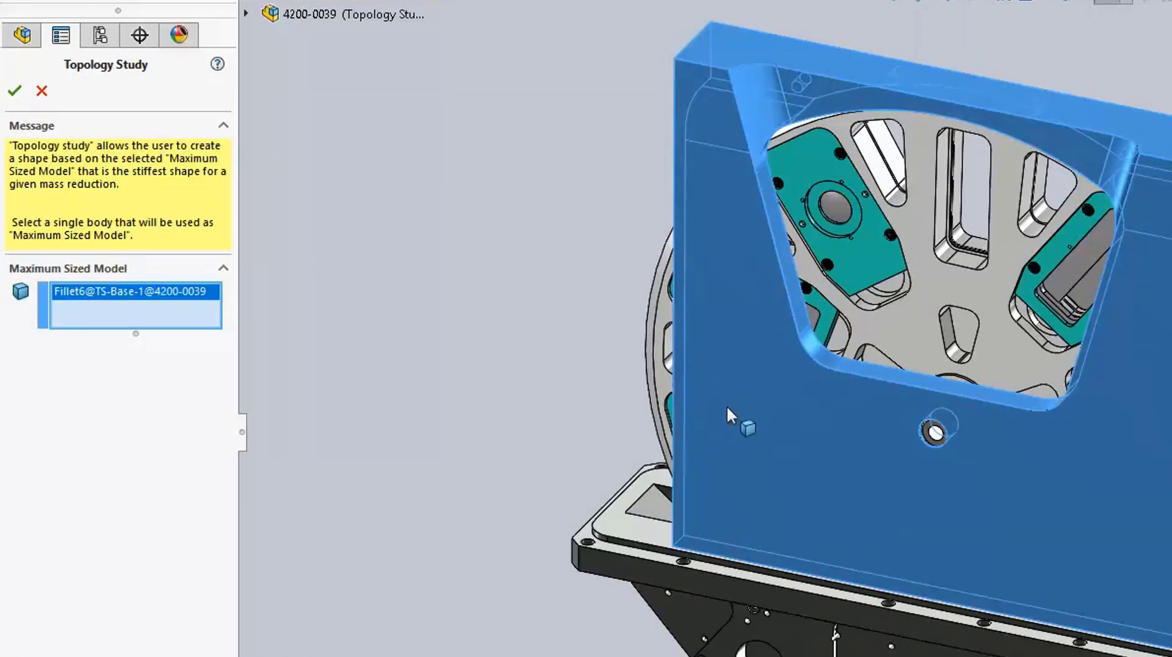
click(15, 90)
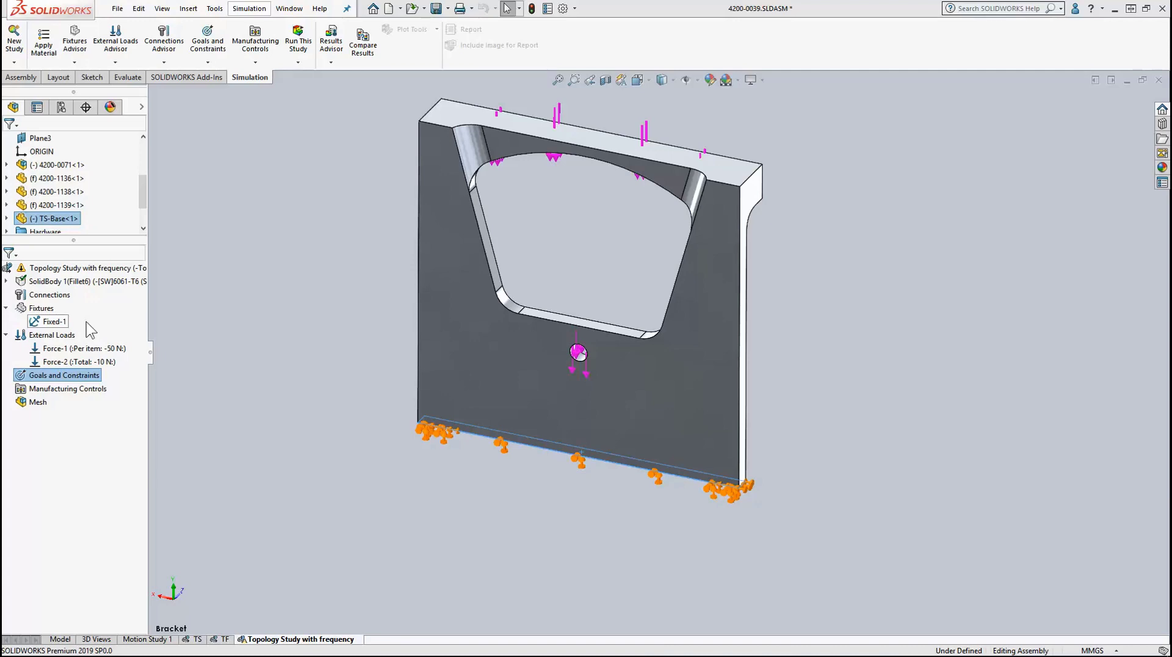
Step: Set the goal to Best Stiffness to Weight ratio with a 70% mass reduction
click(55, 376)
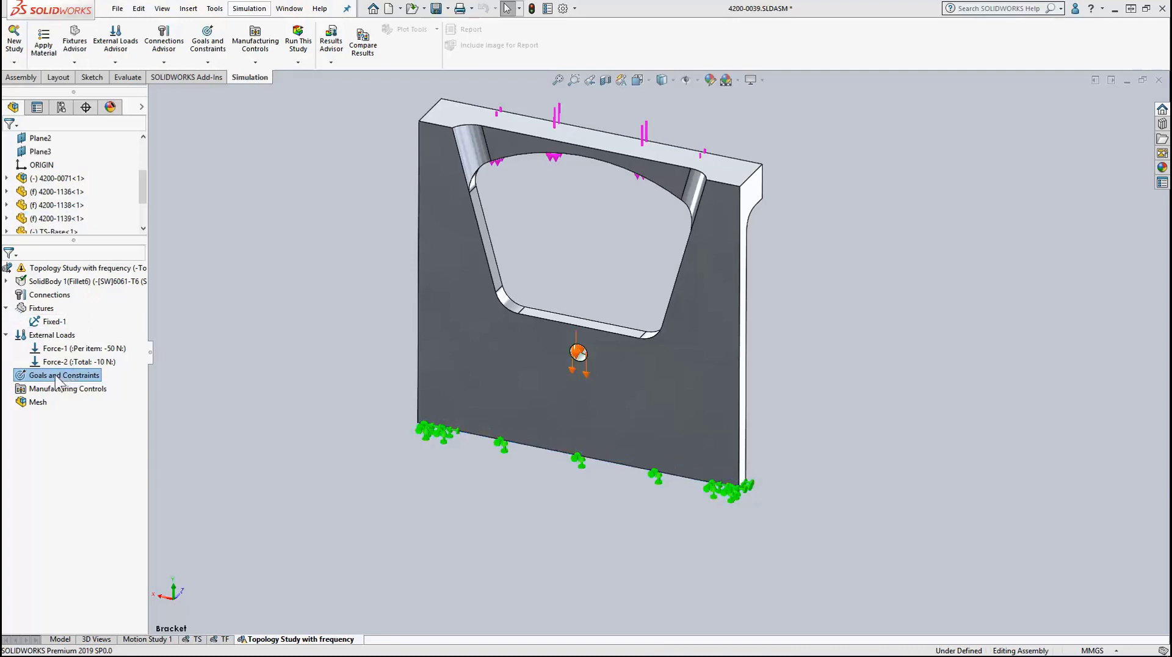
right_click(55, 377)
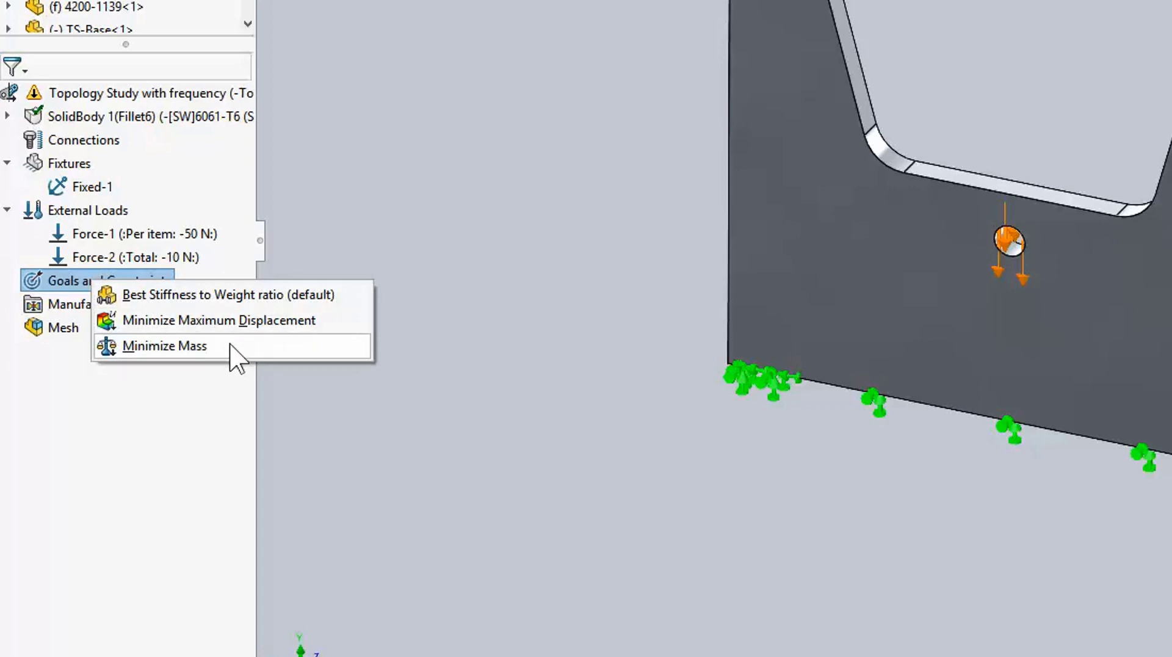
click(240, 303)
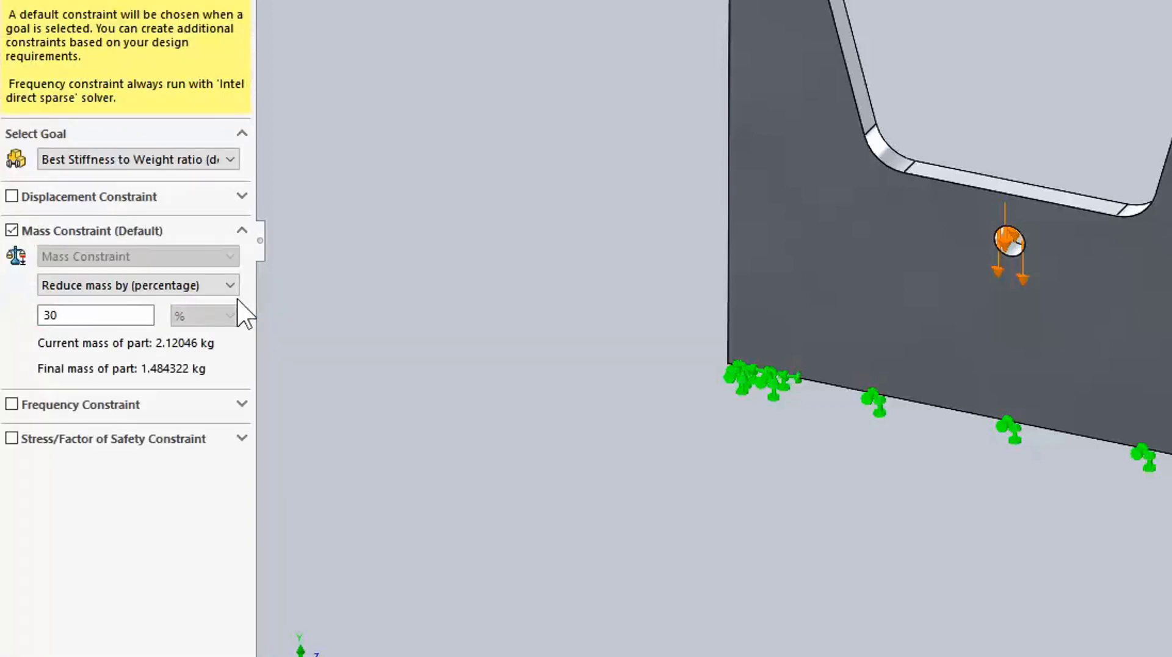
drag(53, 315, 30, 312)
text(70)
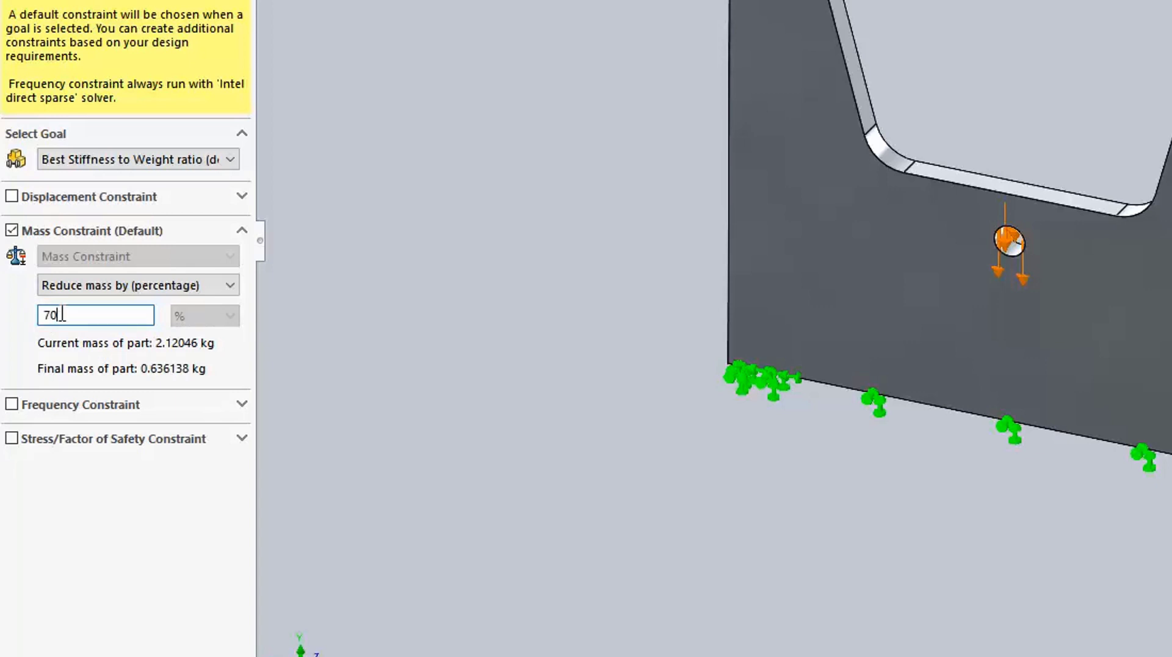
Step: Enable a frequency constraint requiring mode 1 to be greater than 150 Hz
click(242, 405)
click(11, 405)
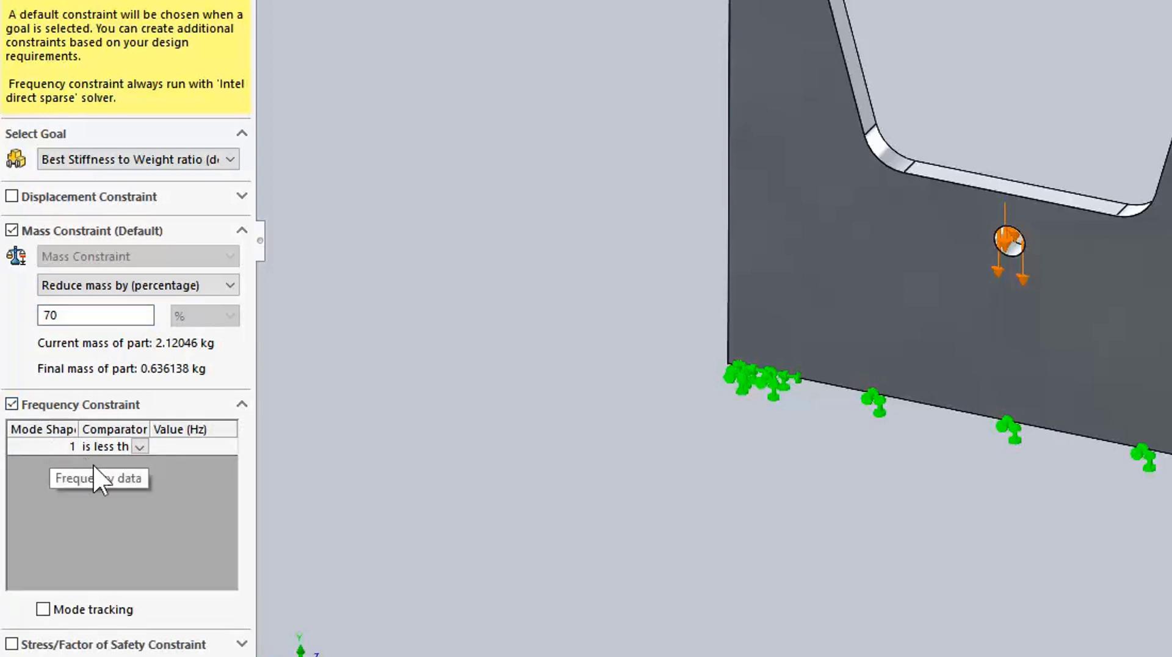
click(136, 448)
click(140, 449)
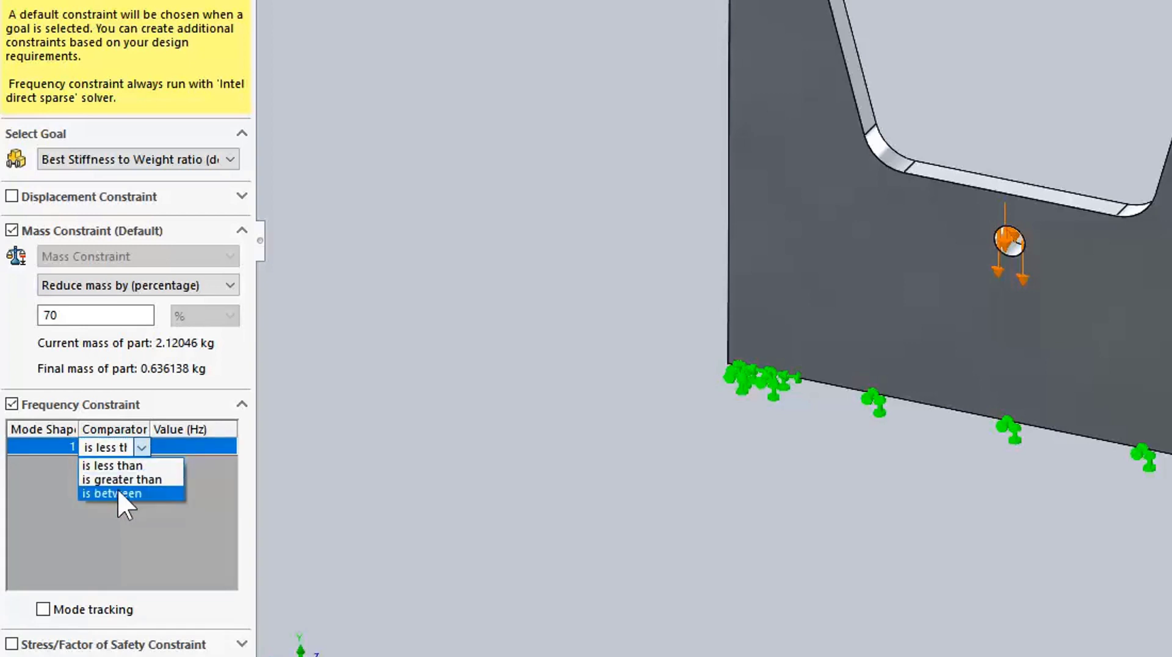
click(117, 480)
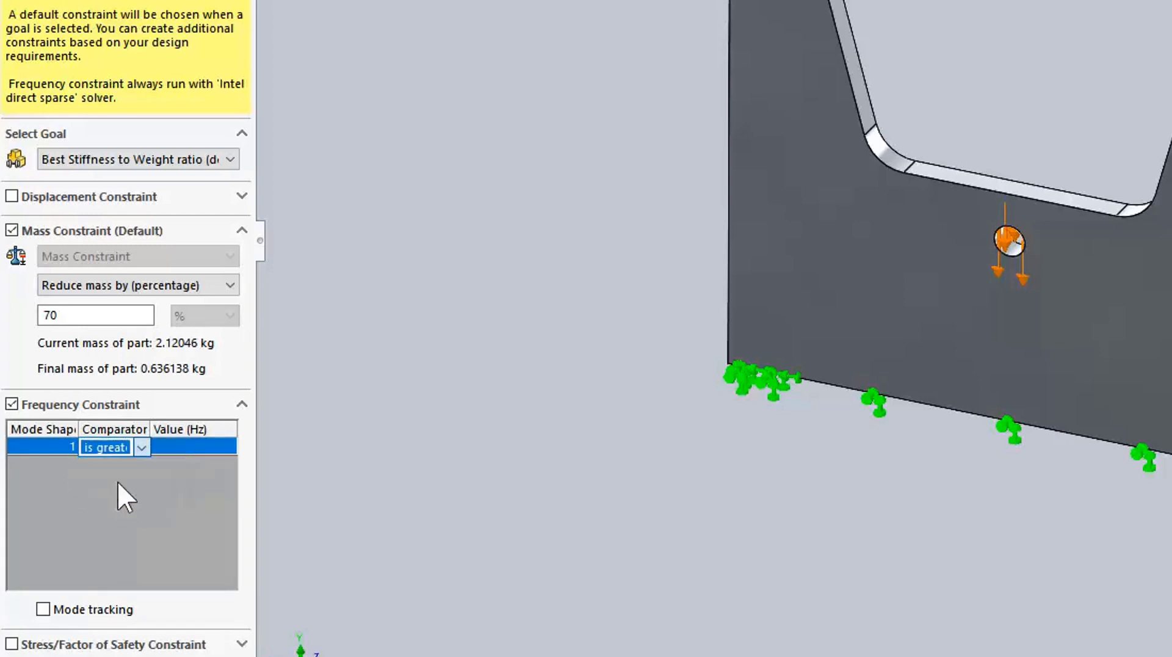
click(168, 441)
text(150)
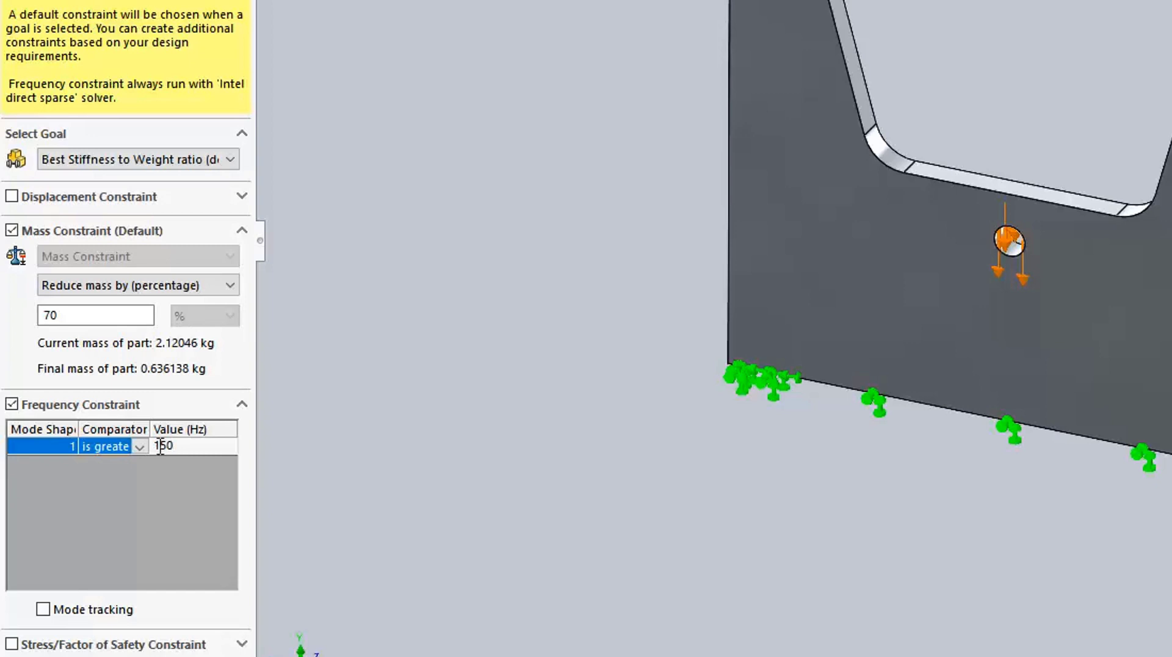
right_click(48, 449)
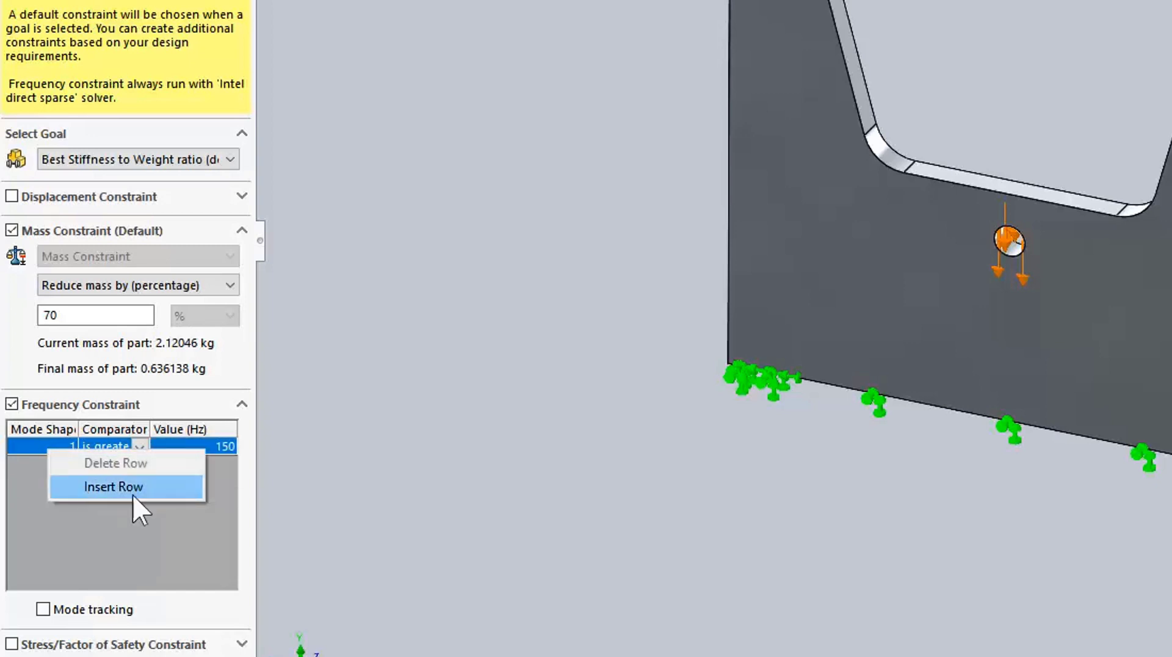
click(127, 531)
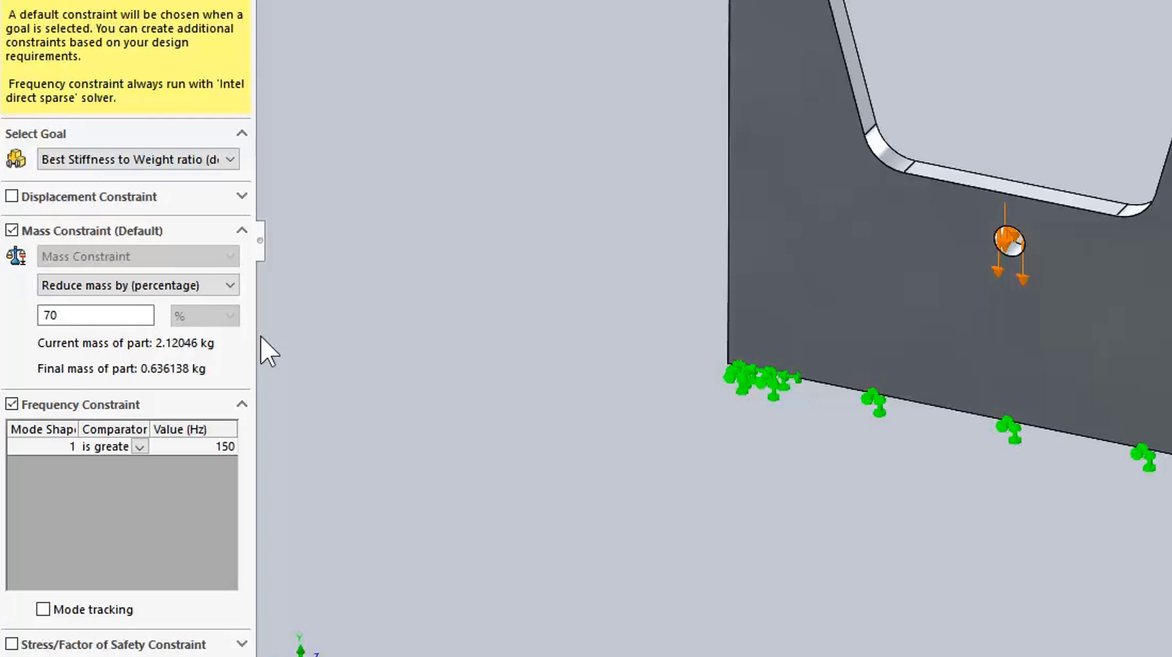
Step: Leave the stress constraint type unchanged and confirm the goals and constraints
click(242, 644)
drag(238, 492, 251, 644)
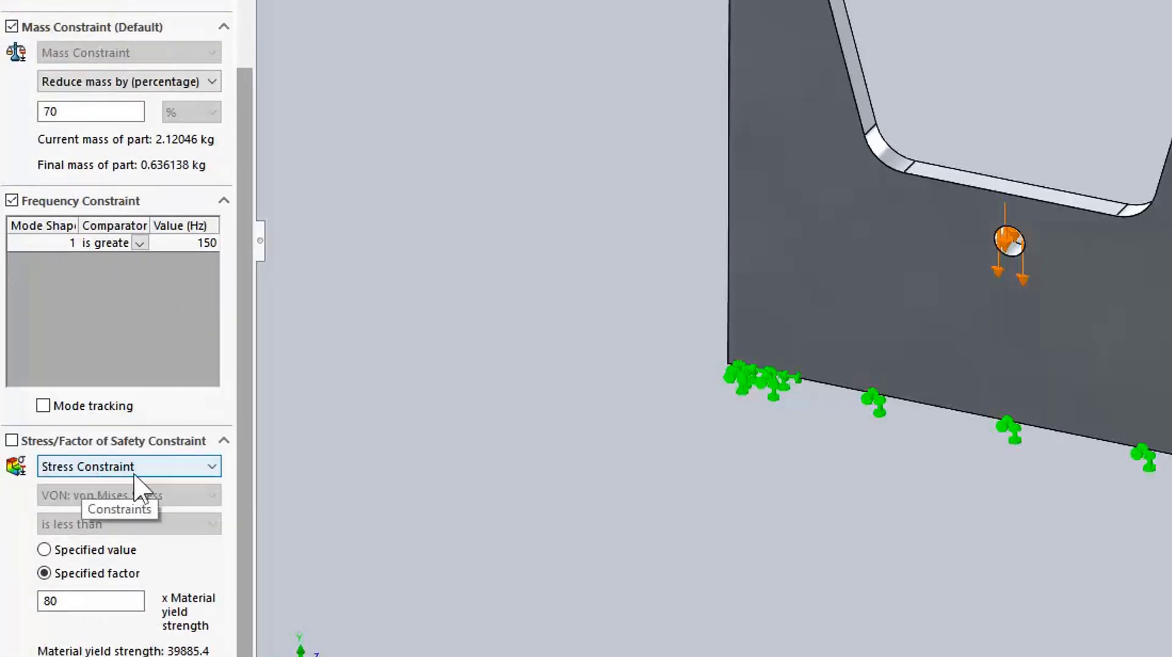
click(157, 469)
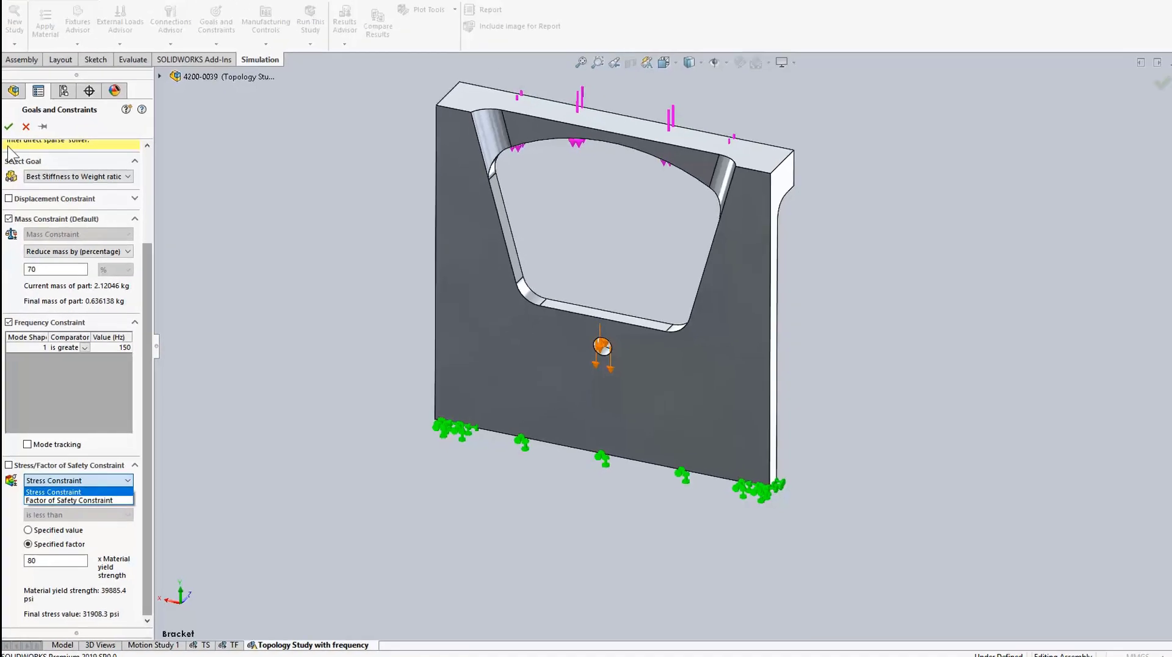
click(85, 485)
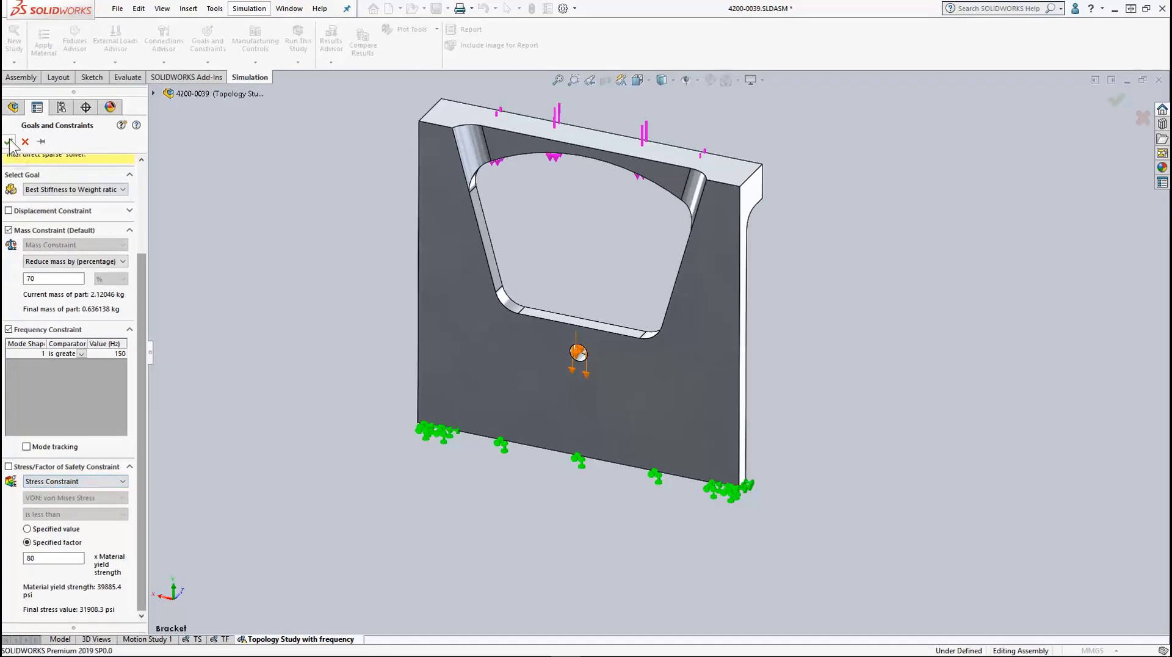
click(8, 141)
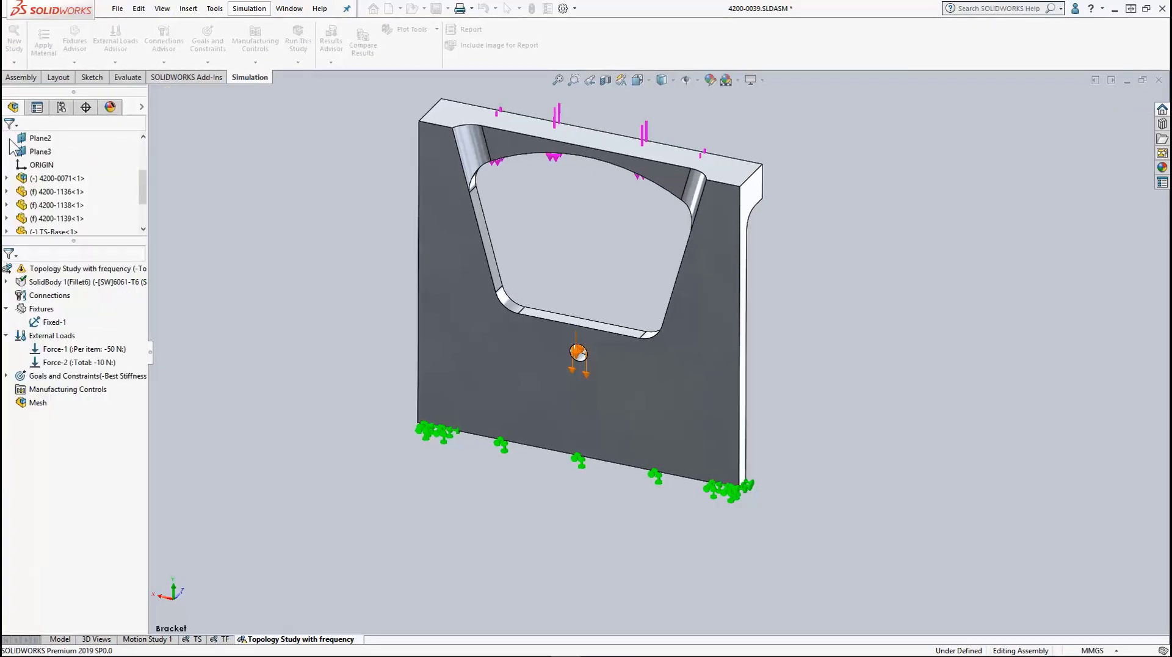
right_click(62, 390)
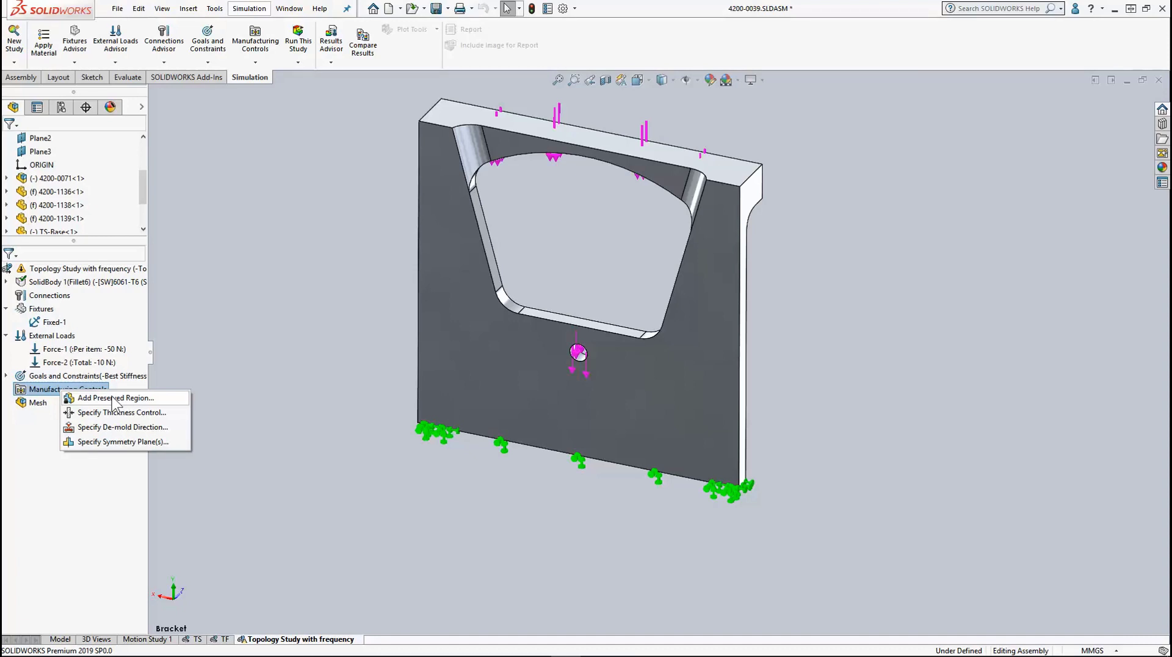
click(116, 428)
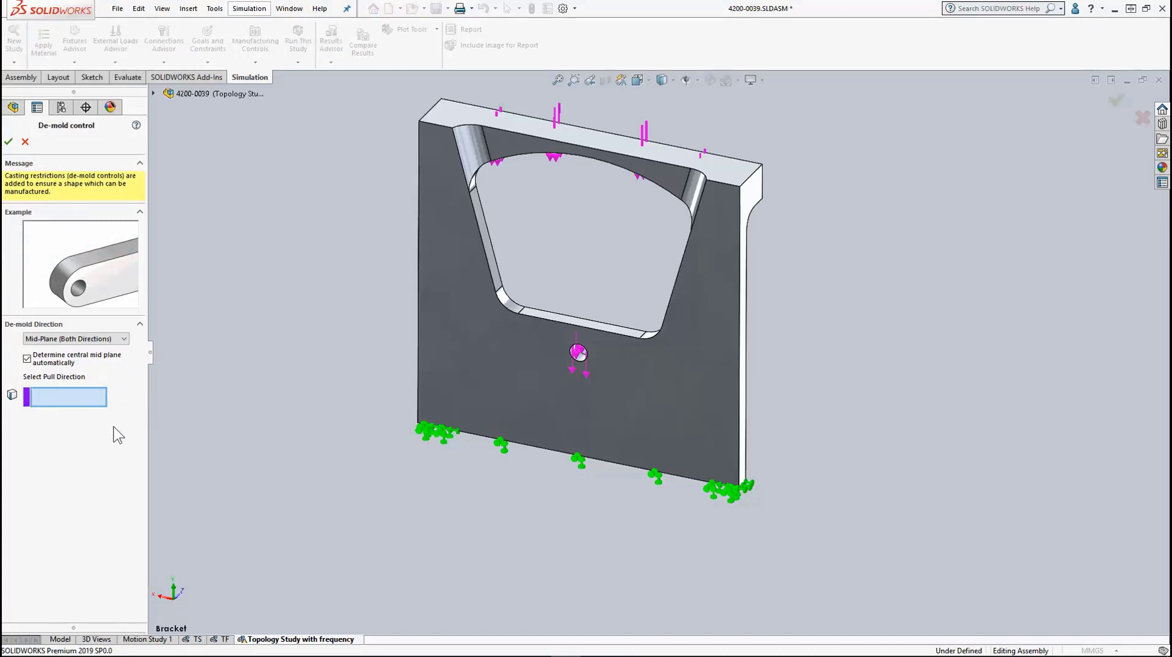
click(124, 339)
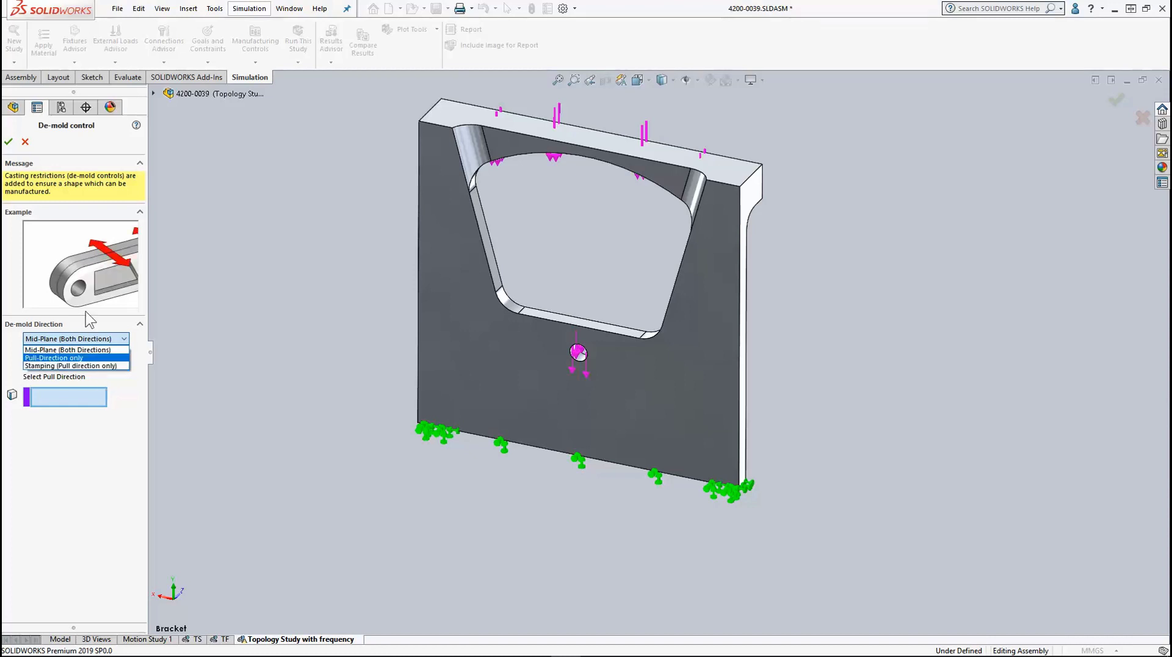
click(24, 142)
click(25, 142)
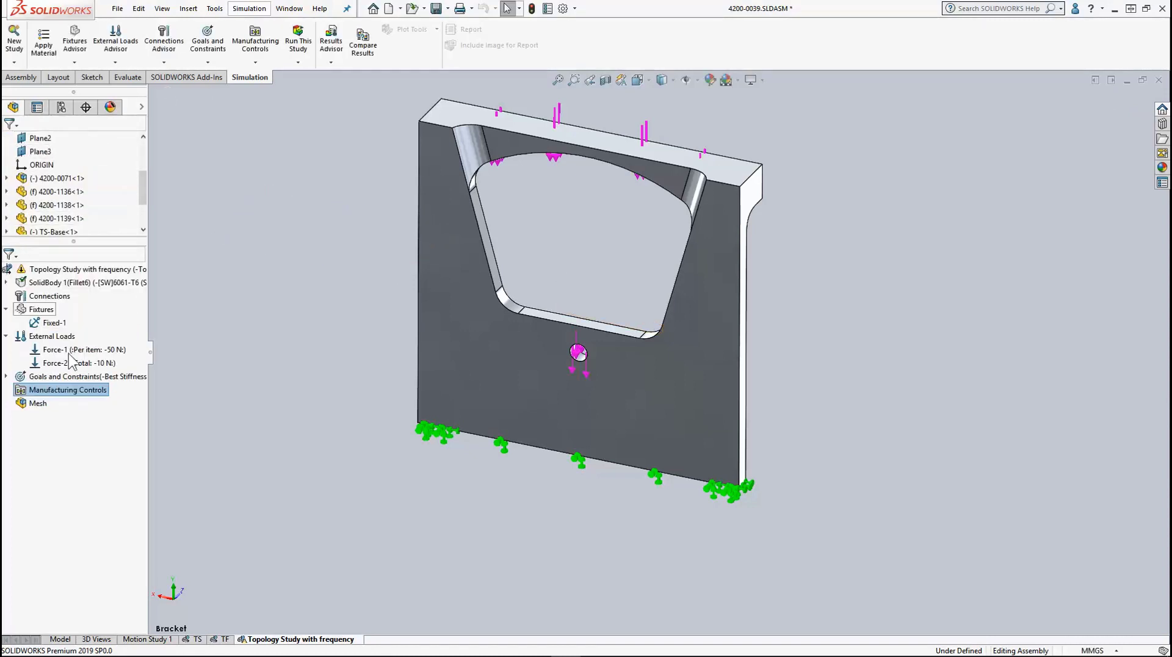
Step: Add a half symmetry manufacturing control about PLANE4
right_click(51, 391)
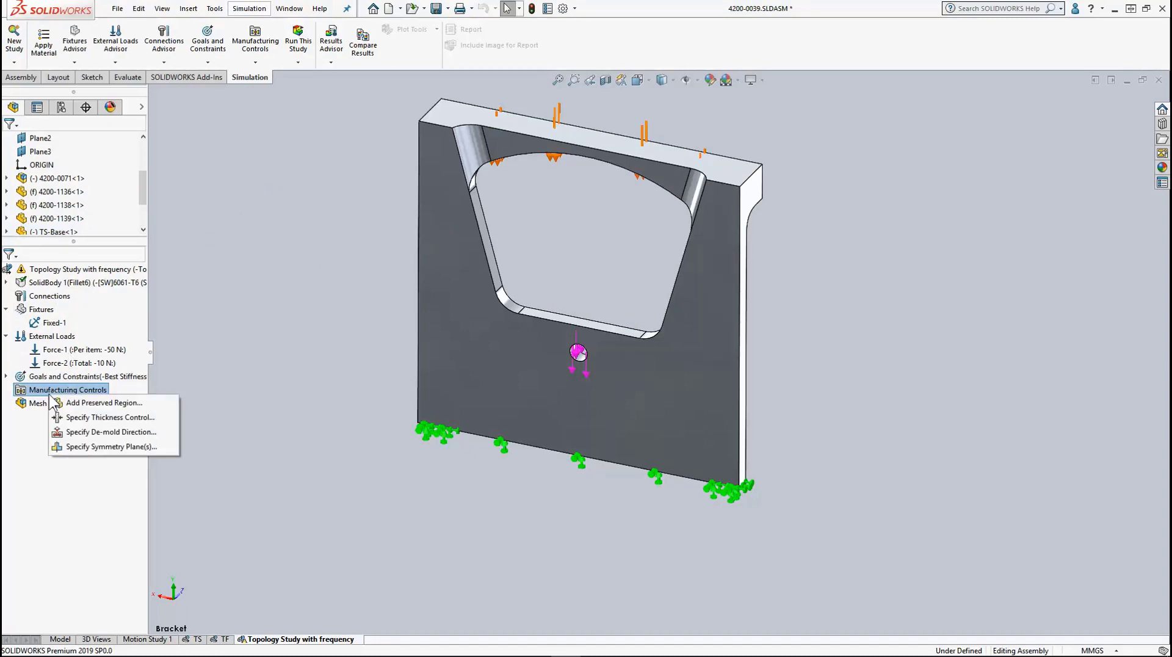
click(89, 448)
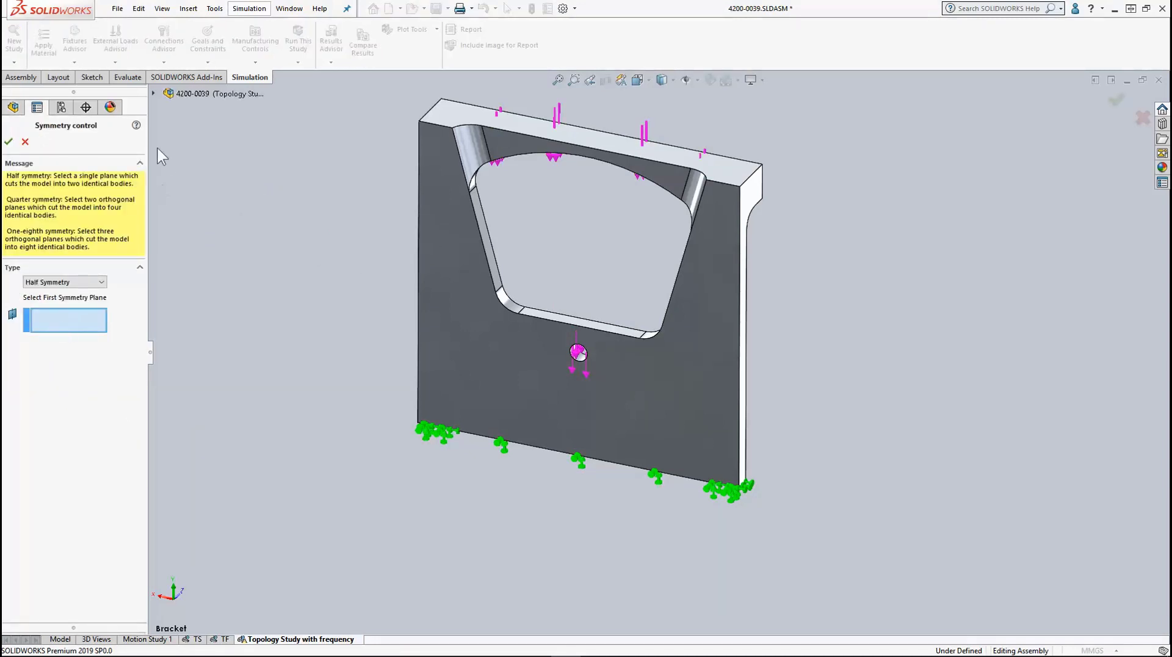
click(153, 93)
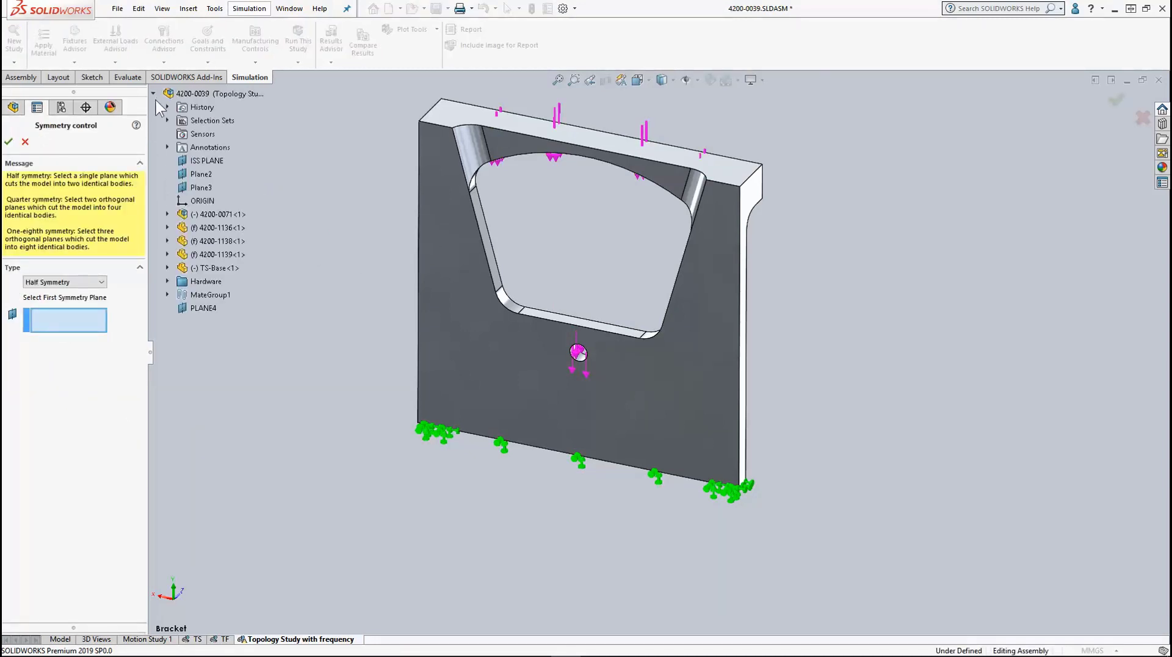
click(210, 310)
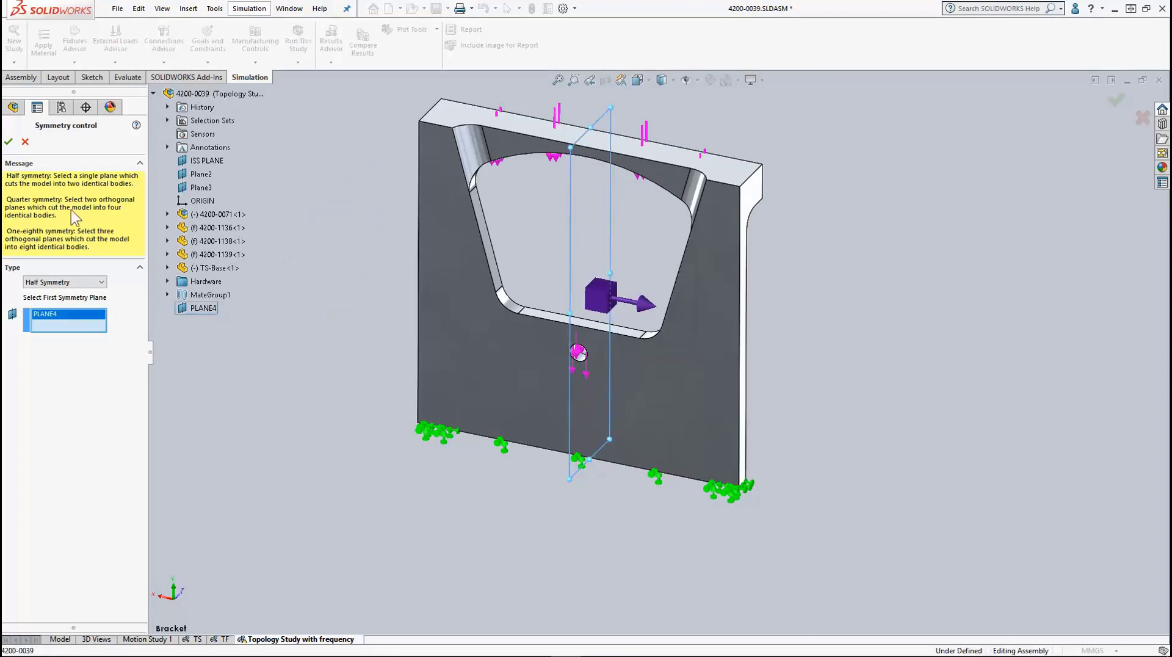
click(8, 143)
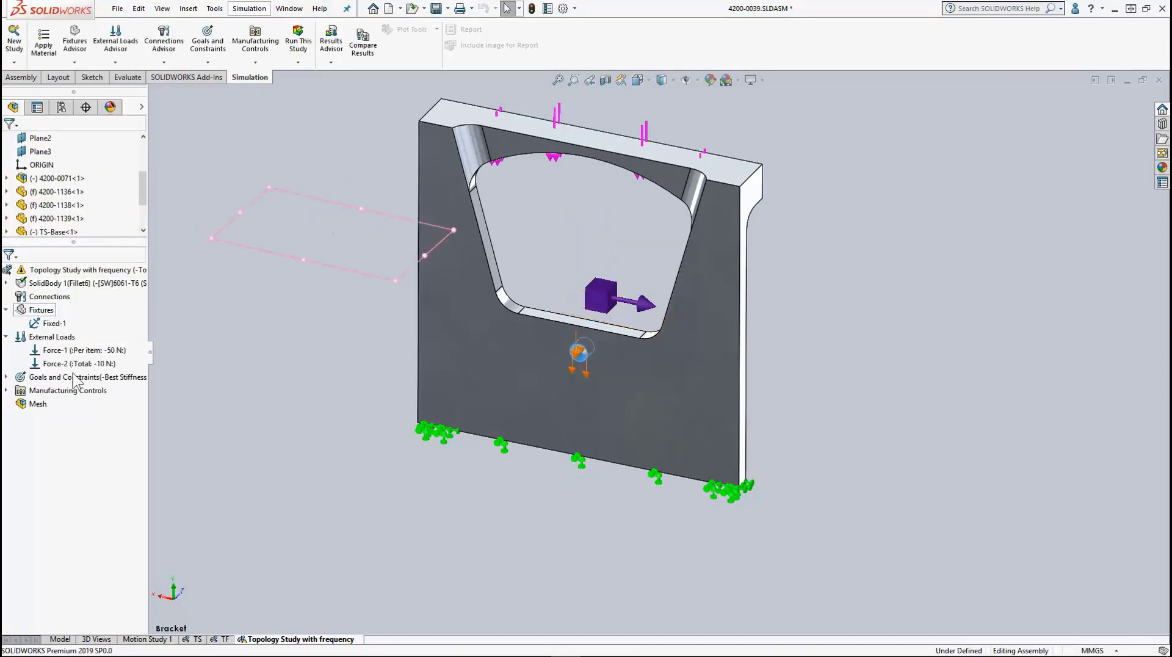
Step: Add a member thickness control with a minimum thickness of 20 mm
right_click(54, 391)
click(76, 420)
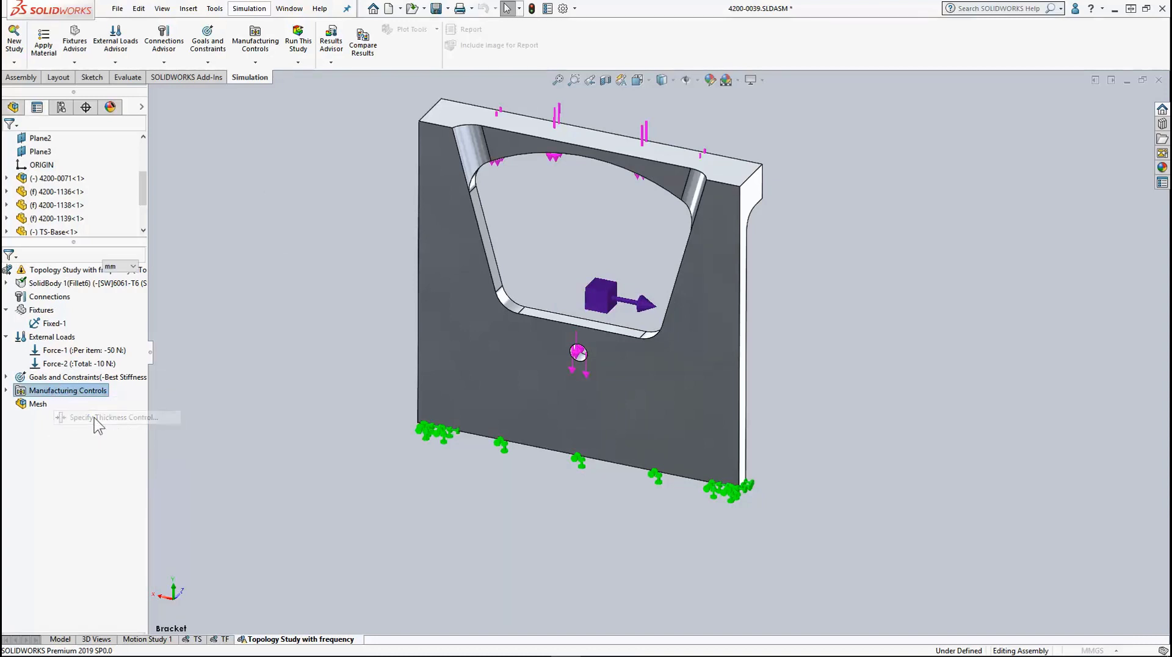
double_click(61, 265)
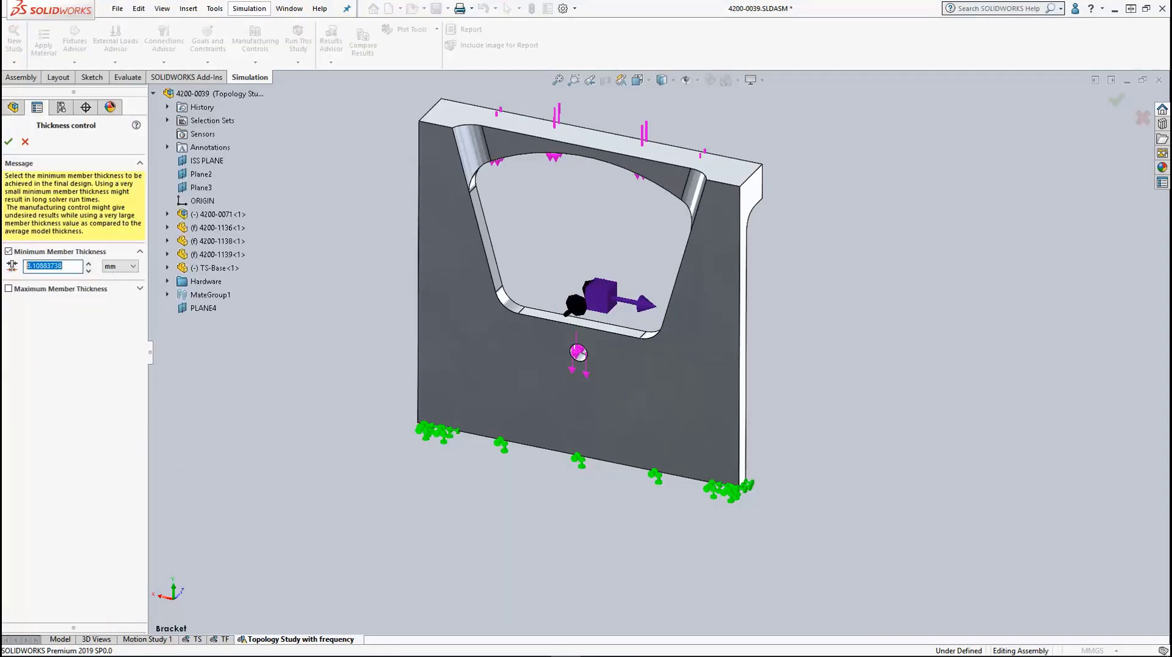
text(20)
click(9, 141)
Step: Run the topology study from its right-click menu to get the Material Mass plot
right_click(74, 271)
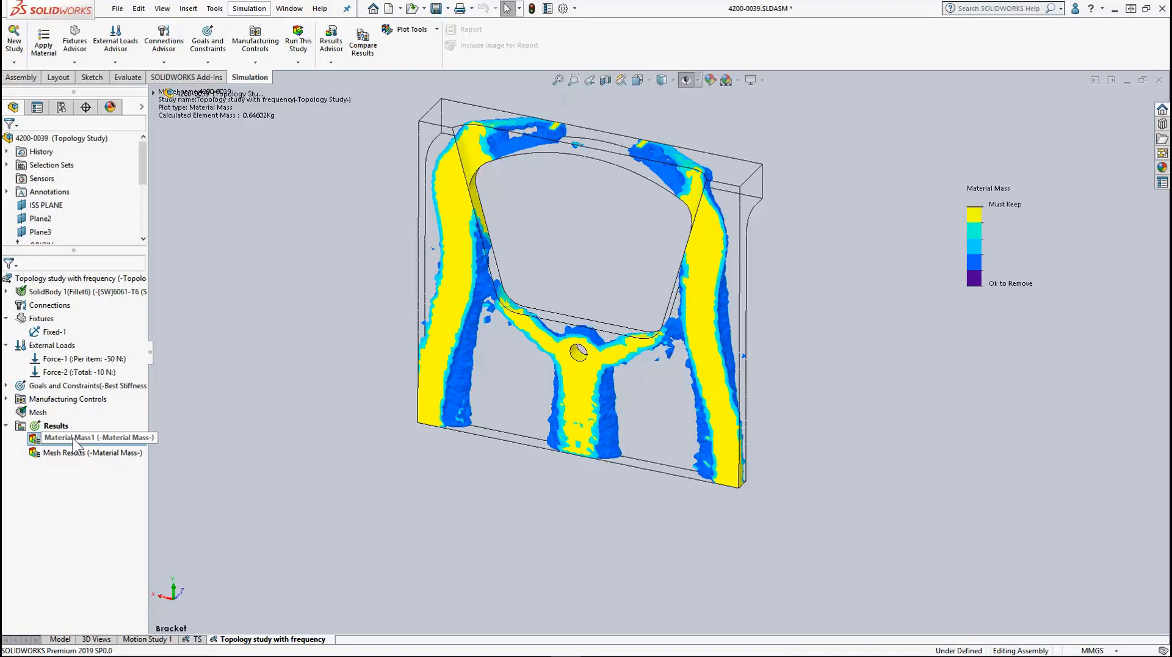
Step: Export the Mesh Results smoothed mesh to a new part file as a solid body
double_click(44, 454)
right_click(43, 455)
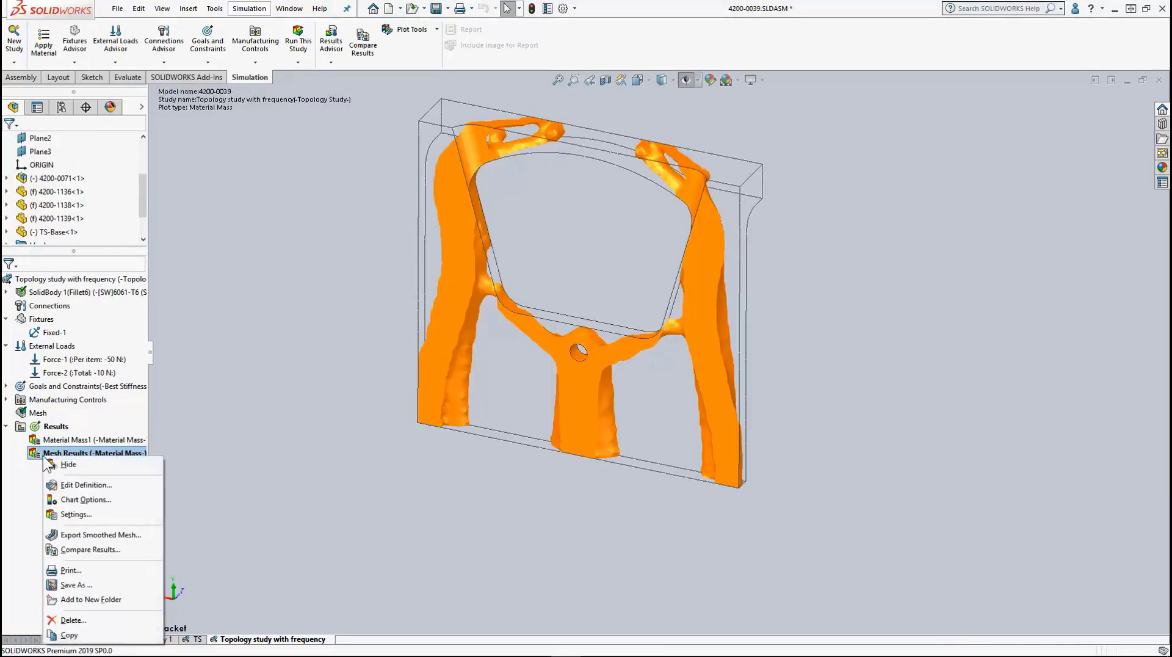
click(90, 536)
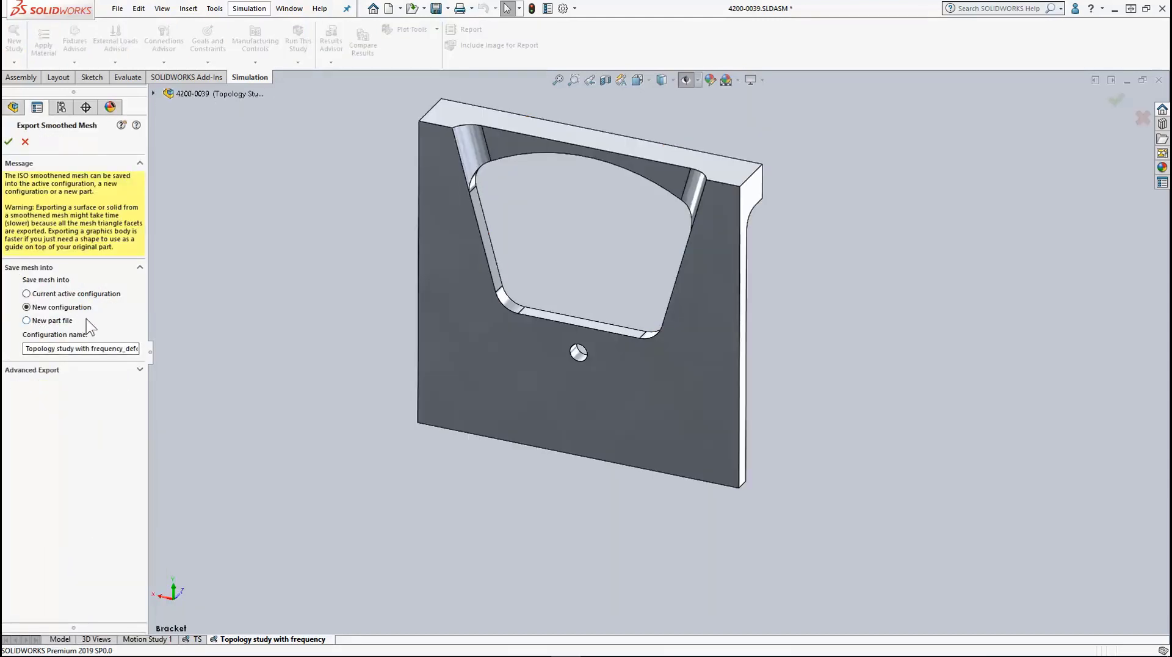
click(26, 321)
click(139, 401)
click(27, 441)
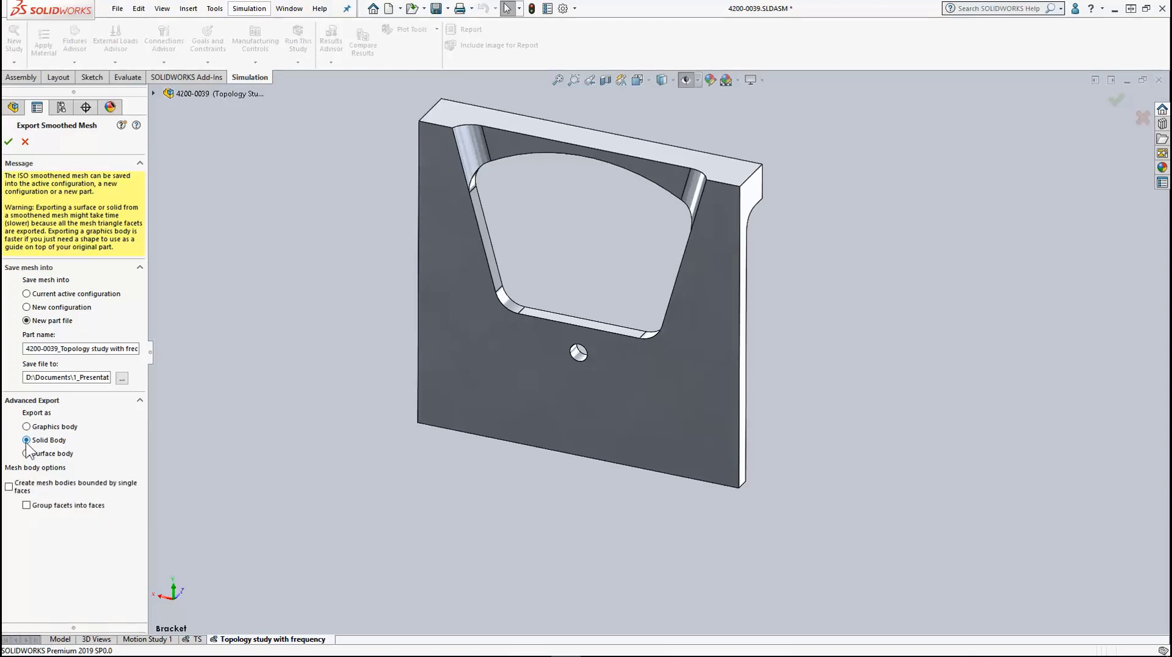